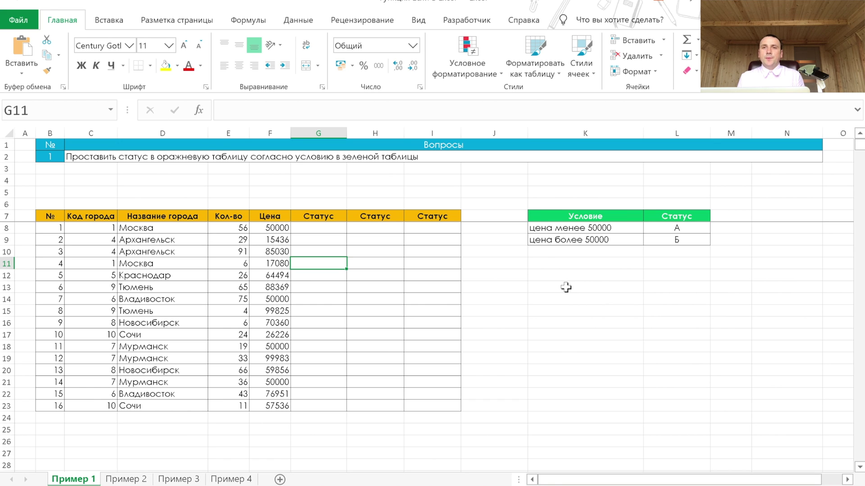
- Enter =ЕСЛИ(F8<50000;"А";"Б") in G8 through the Function Arguments dialog
left_click(334, 229)
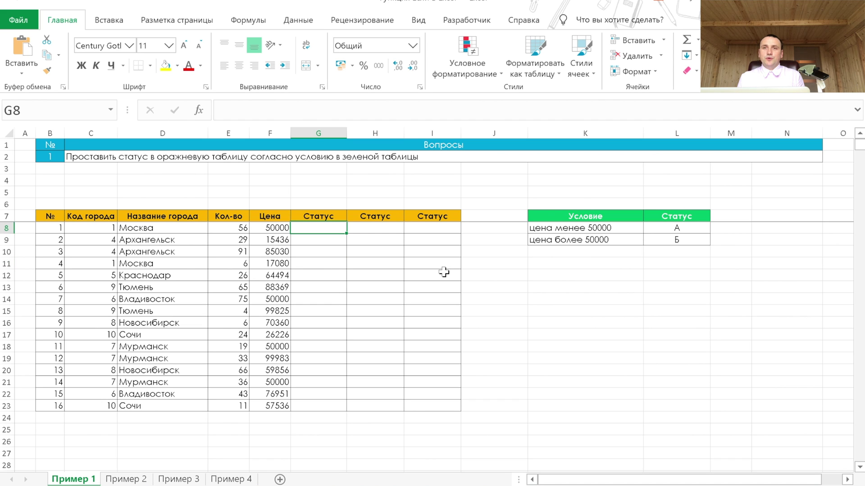
type("=ес")
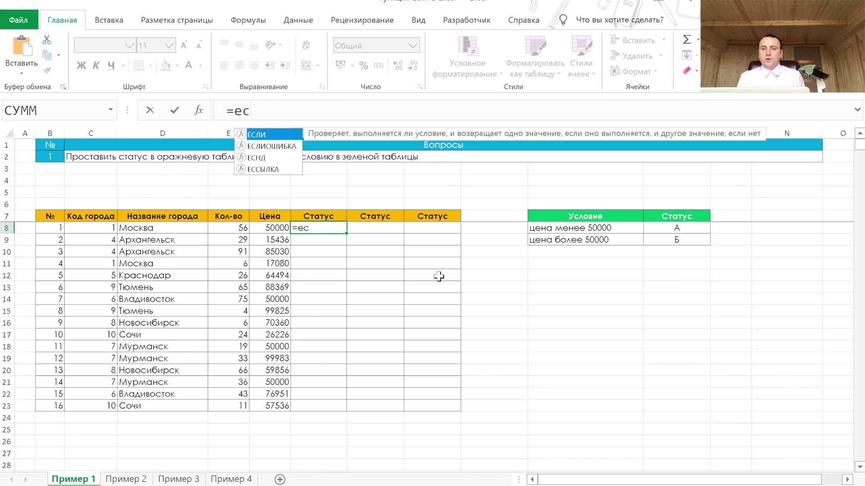
key("Tab")
left_click(193, 110)
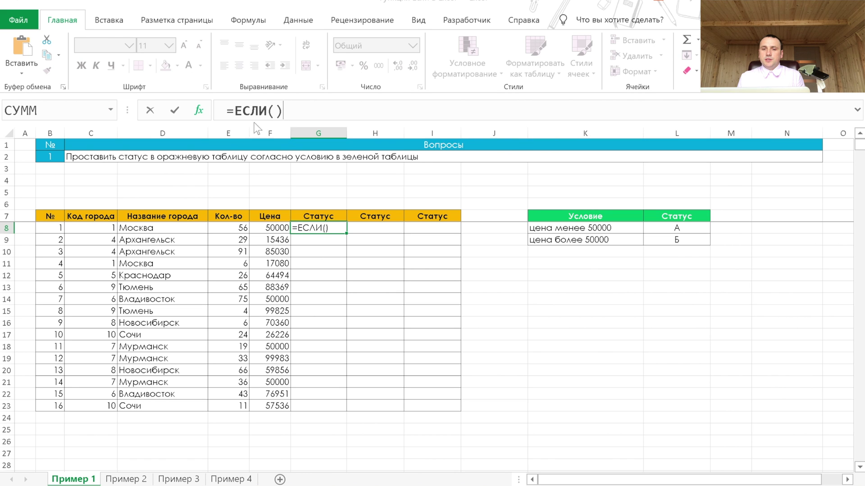
left_click_drag(329, 199, 341, 275)
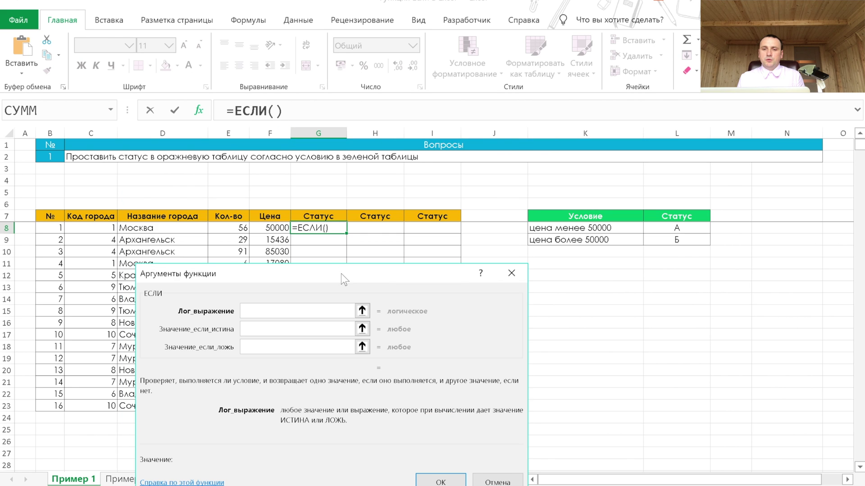
left_click(276, 228)
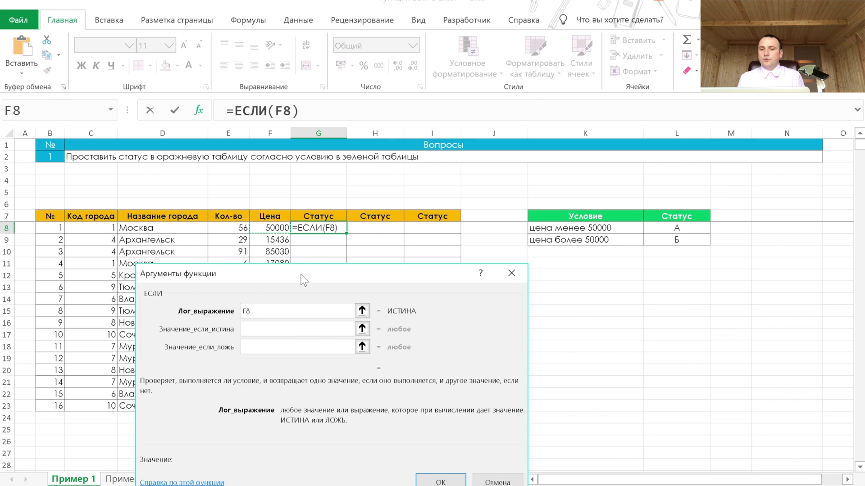
type("<")
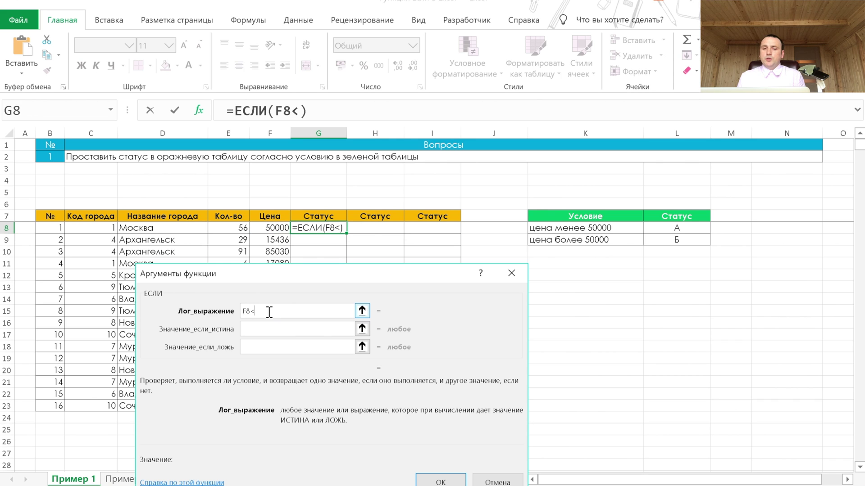
type("50000")
left_click(271, 328)
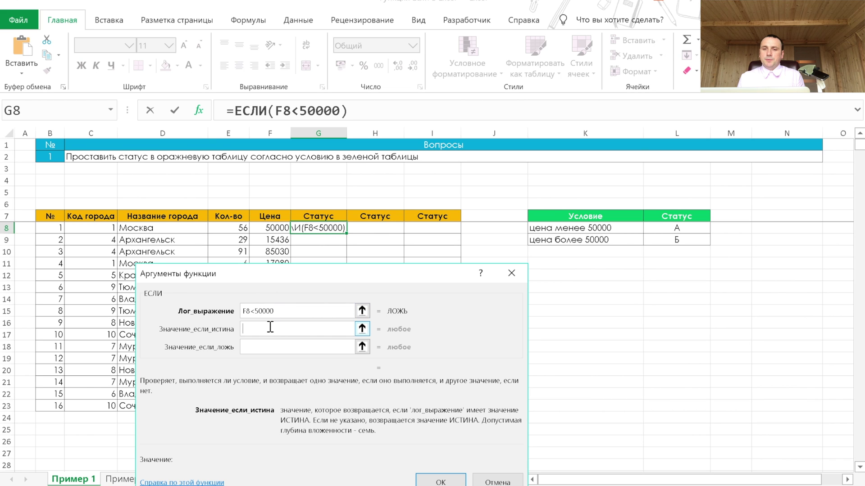
type("А")
left_click(328, 348)
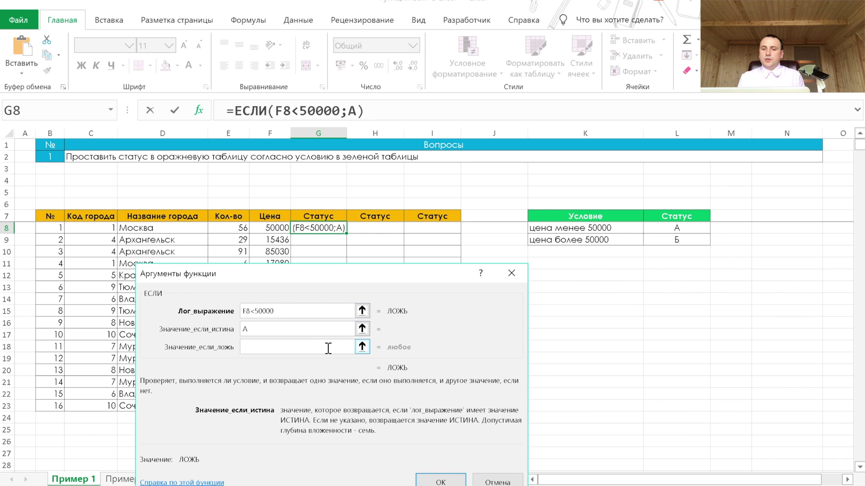
type("Б")
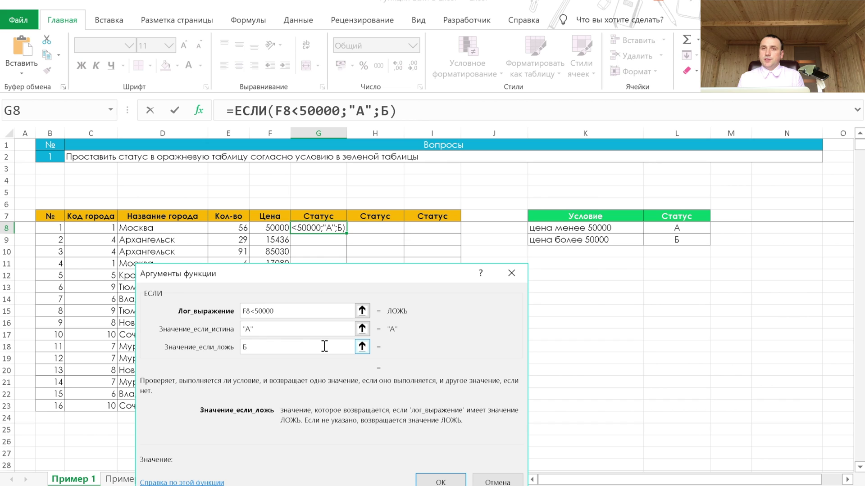
left_click(440, 467)
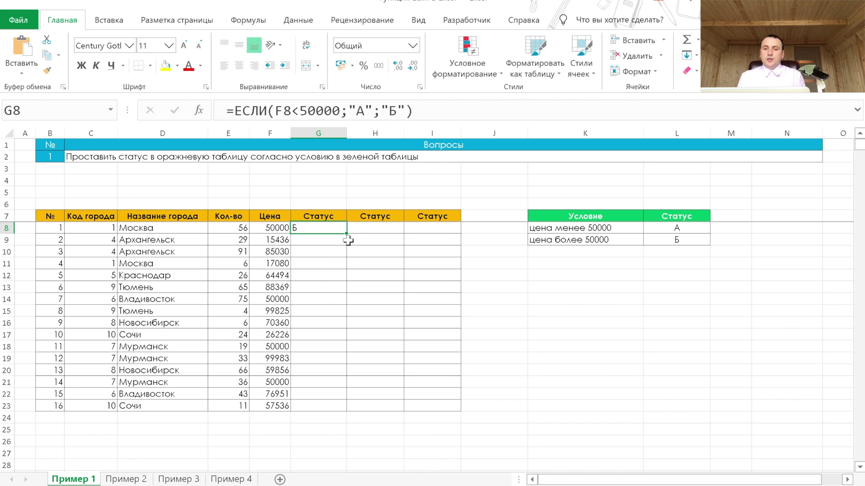
- Copy the G8 formula down to G23 and centre the status results
left_click_drag(347, 233, 340, 408)
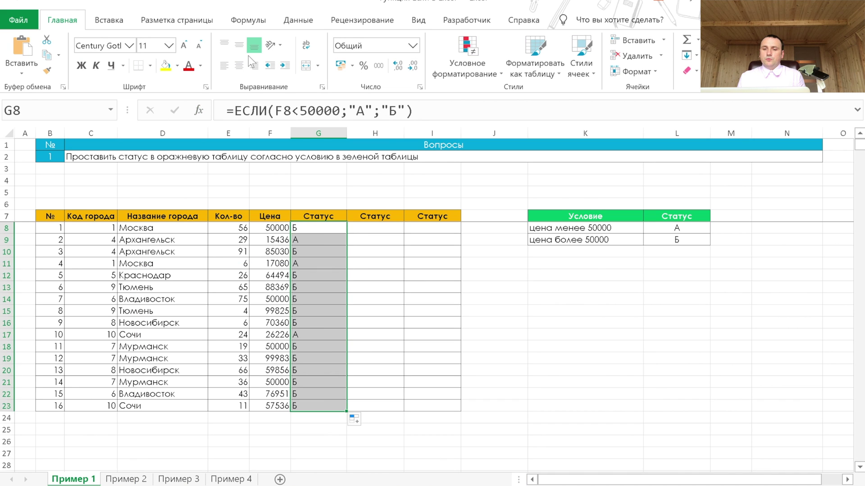
left_click(241, 69)
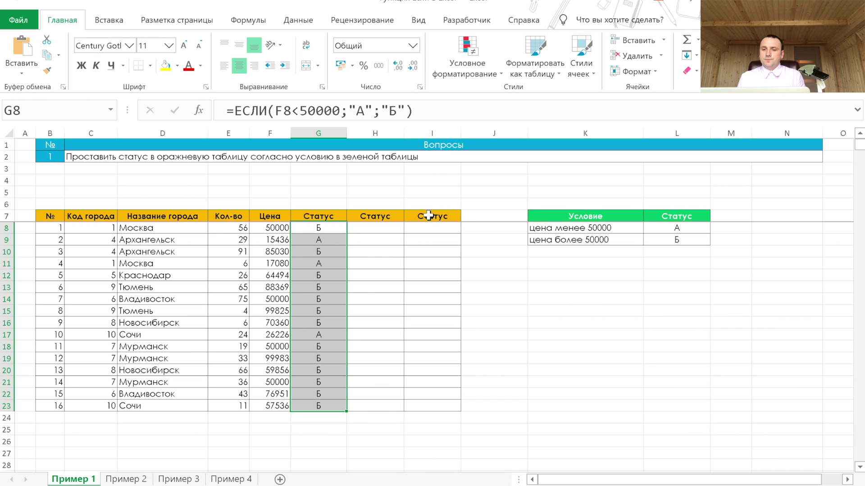
left_click(397, 228)
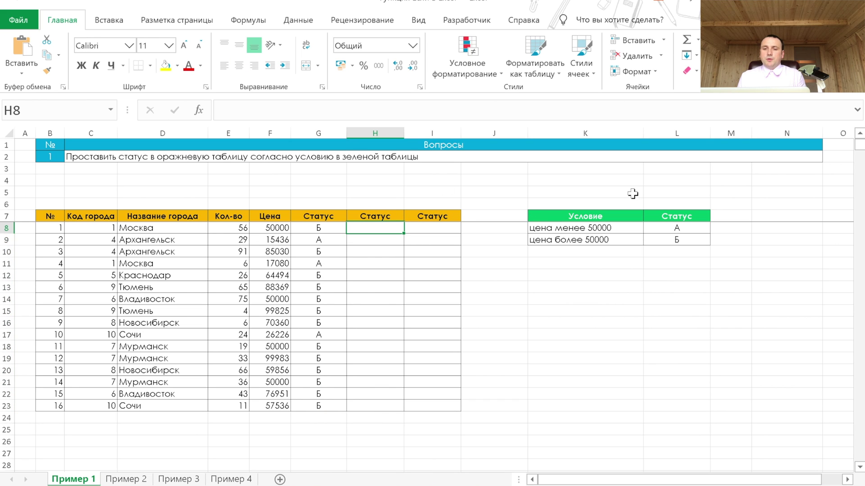
- Enter =ЕСЛИ(F8>50000;$L$8;$L$9) in H8, using absolute references to the condition table
type("=если")
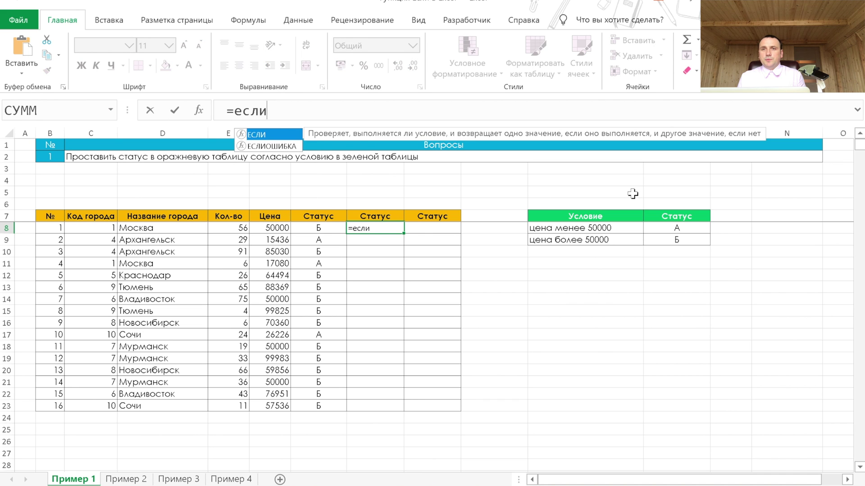
key("Tab")
key("ctrl+a")
type("F8>50000")
key("Tab")
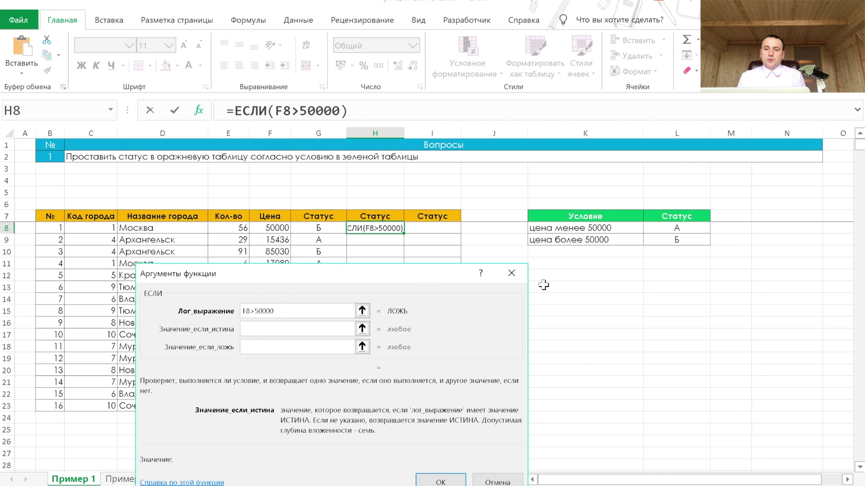
left_click(666, 227)
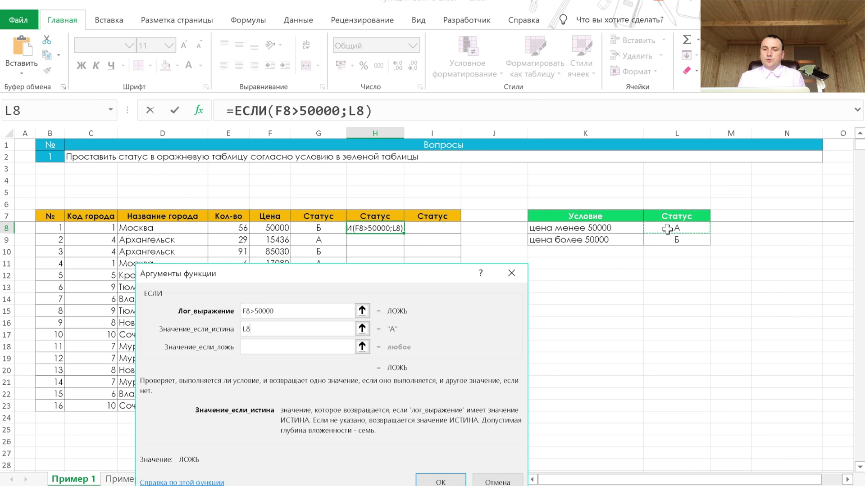
key("F4")
left_click(278, 350)
left_click(665, 242)
key("F4")
left_click(441, 481)
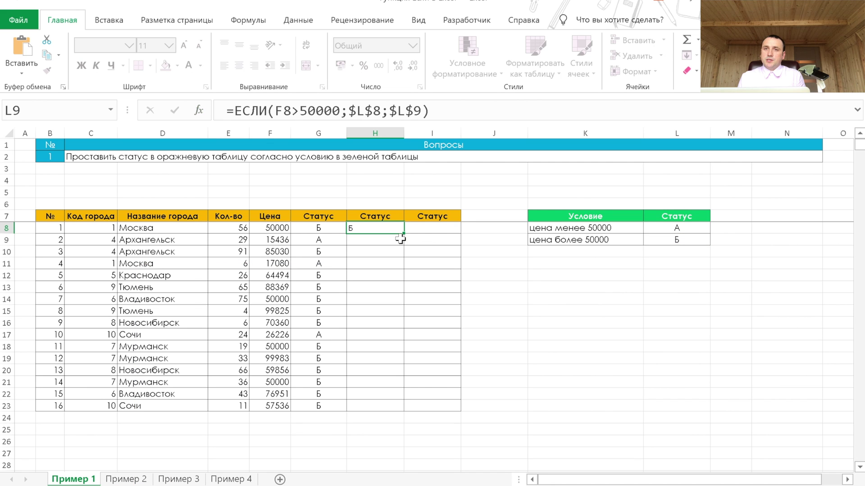
- Fill the H8 formula down to H23 and centre the results
left_click_drag(404, 234, 392, 416)
left_click(239, 65)
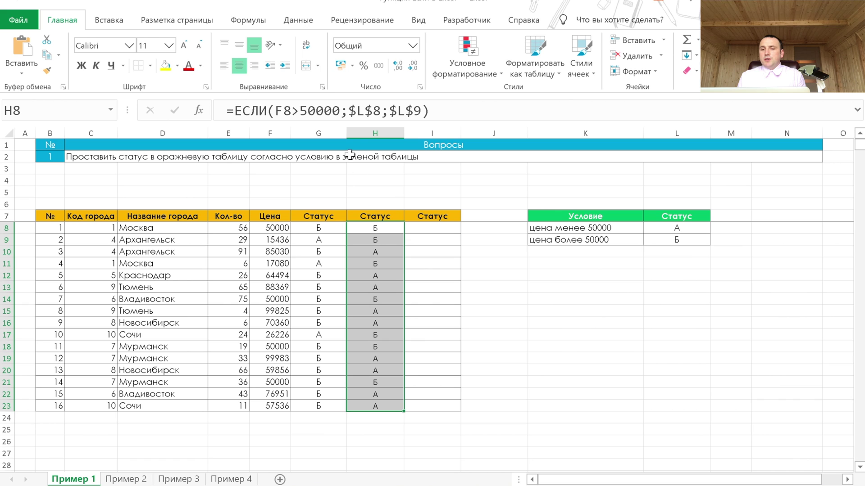
left_click(447, 228)
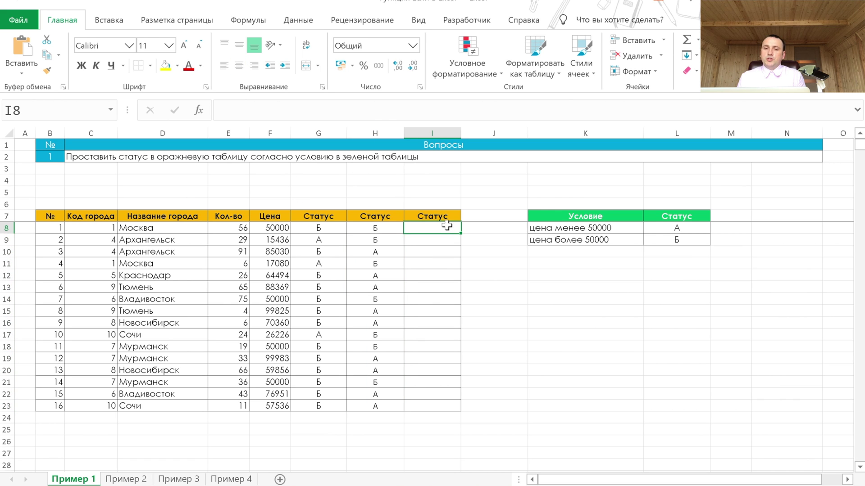
- Type =ЕСЛИ(F8<50000;"А";"Б") directly into I8
type("=если")
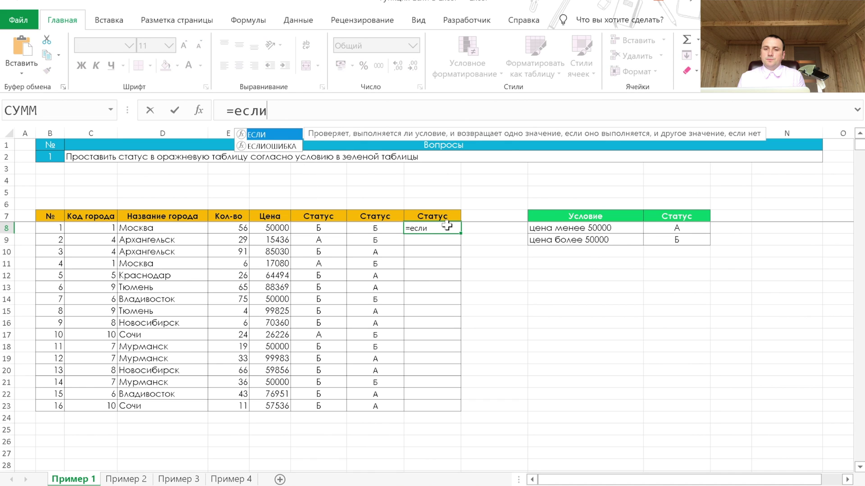
key("Tab")
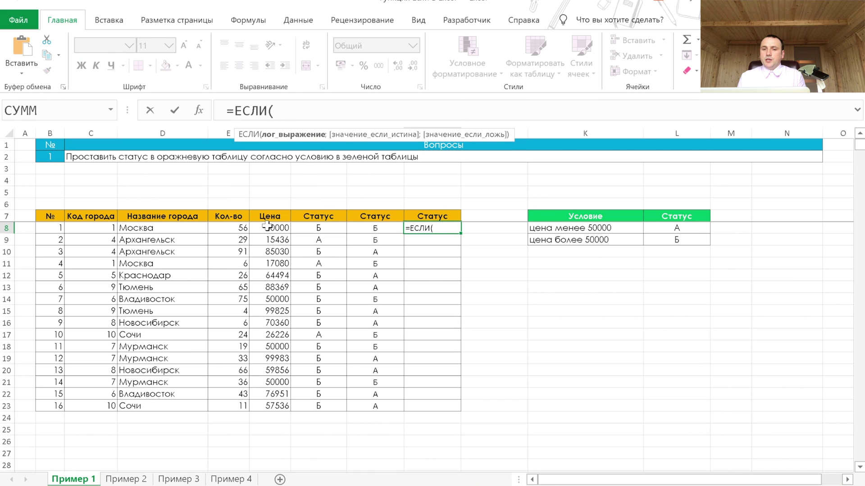
left_click(267, 226)
type("<")
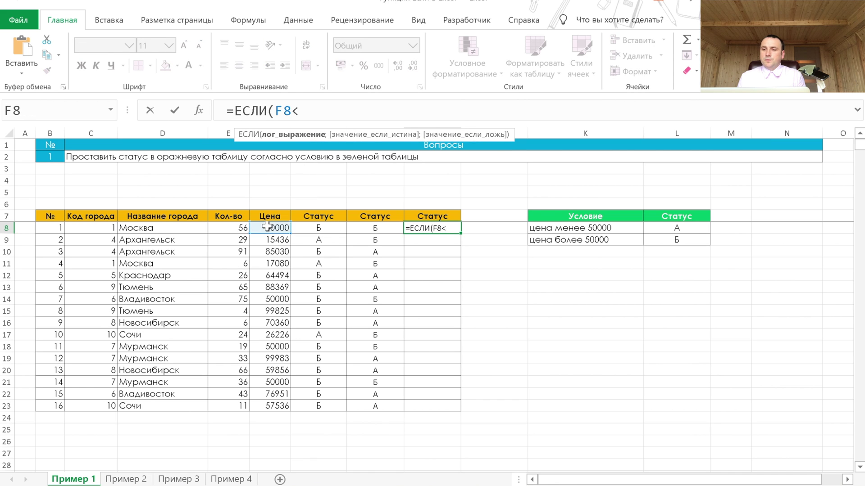
type("50000;\"А\";\"Б\")")
key("Return")
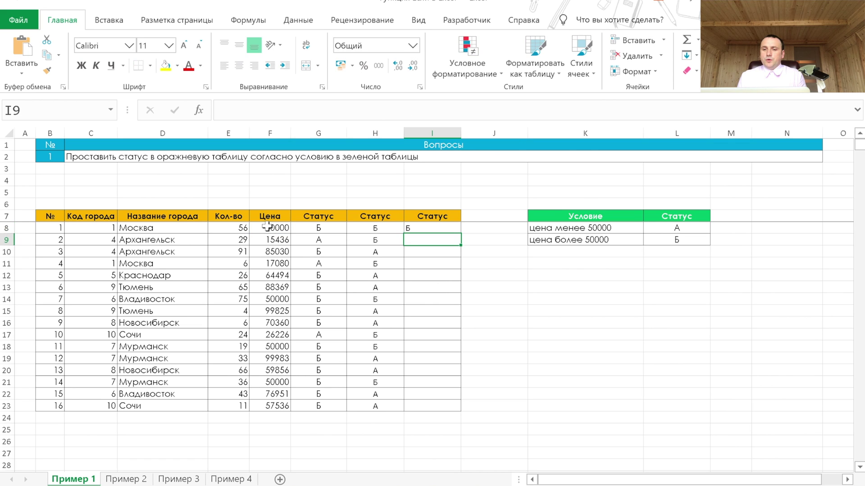
- Copy the I8 formula down to I23 and move to sheet Пример 2
left_click(450, 228)
left_click_drag(460, 233, 440, 406)
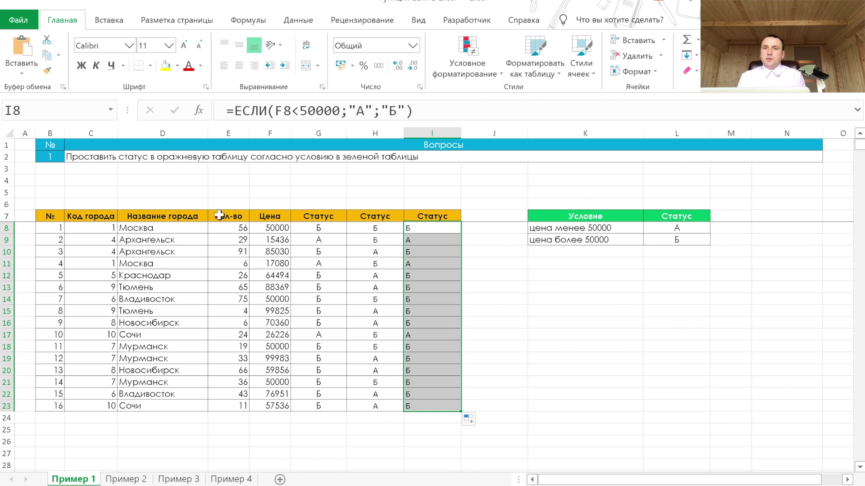
left_click(484, 250)
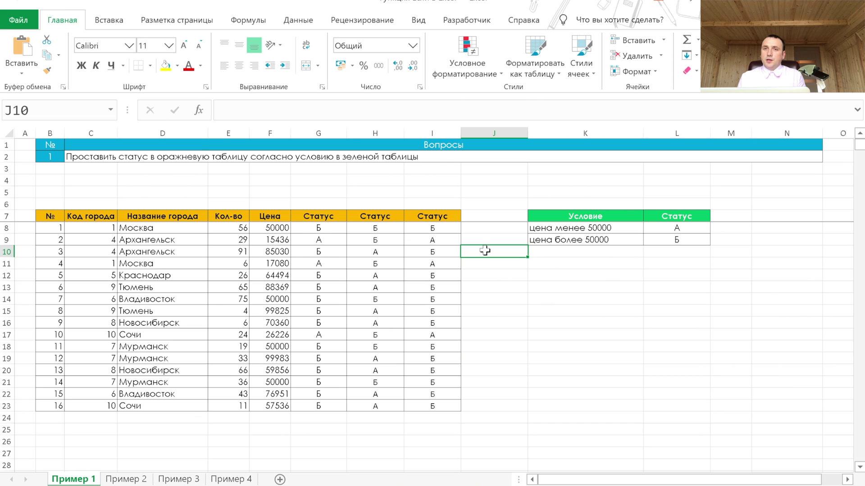
left_click(125, 479)
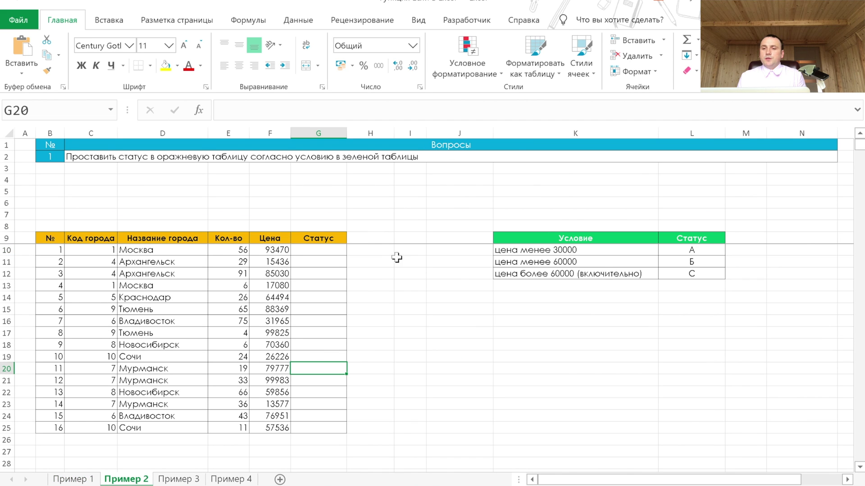
- Start an ЕСЛИ in G10 with condition F10<30000 returning А when true
left_click(330, 250)
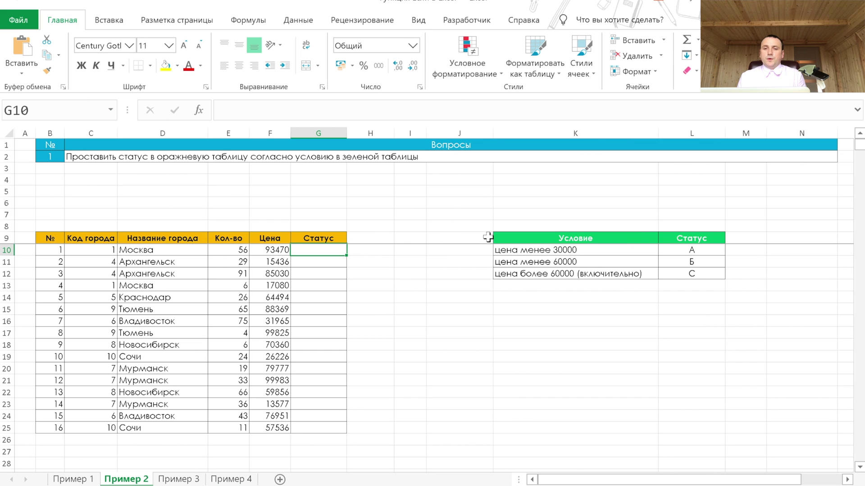
type("=есл")
key("Tab")
type("F10")
key("ctrl+a")
type("<30000")
key("Tab")
type("A")
key("Tab")
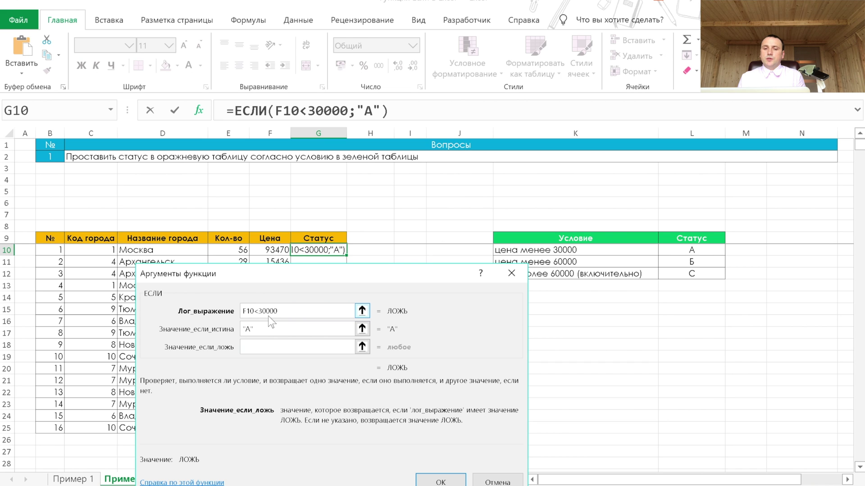
- Nest ЕСЛИ(F10>=60000;"С";"Б") as the false value and confirm the formula
left_click(111, 110)
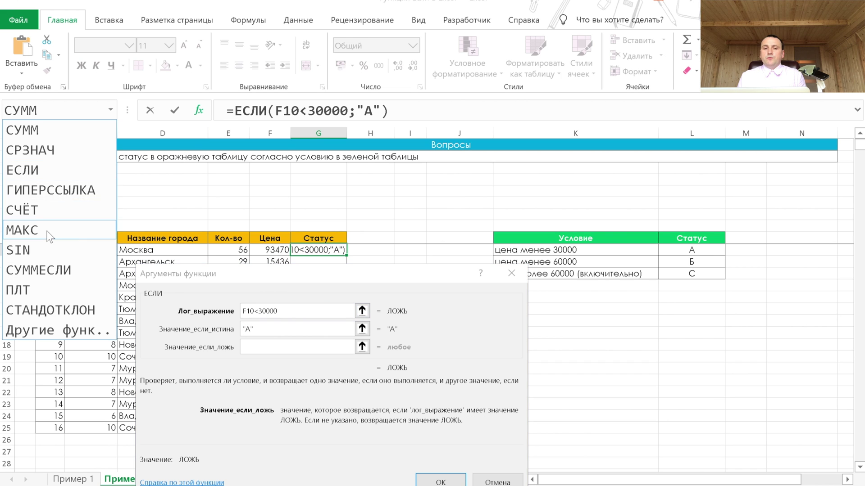
left_click(34, 171)
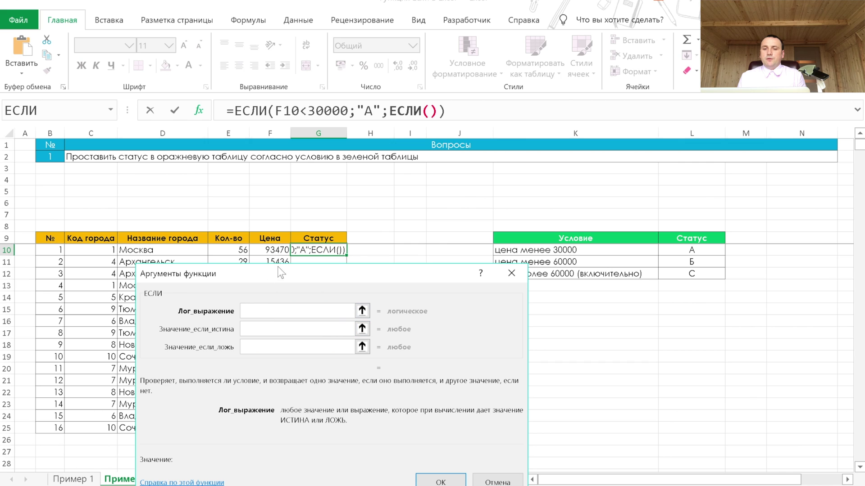
left_click(274, 250)
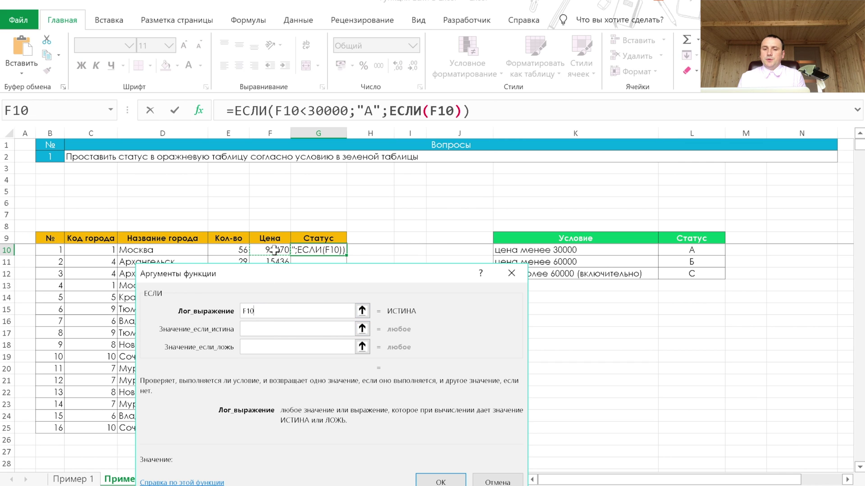
type(">=")
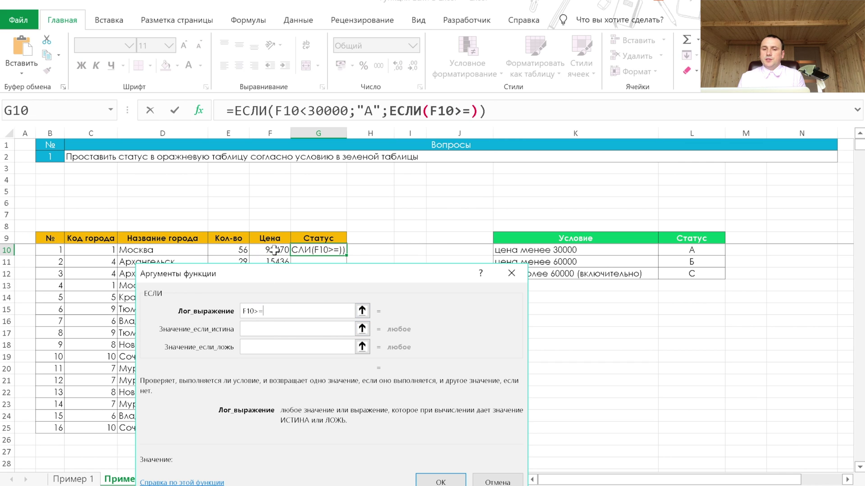
type("60000")
left_click(256, 328)
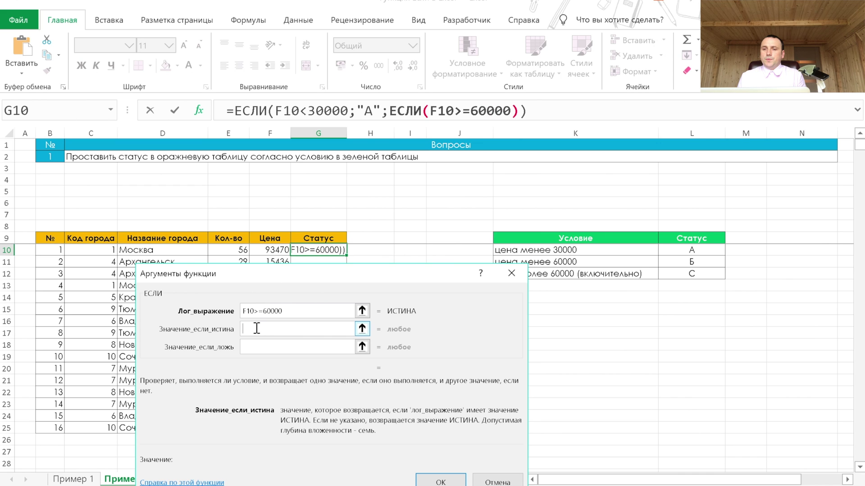
type("C")
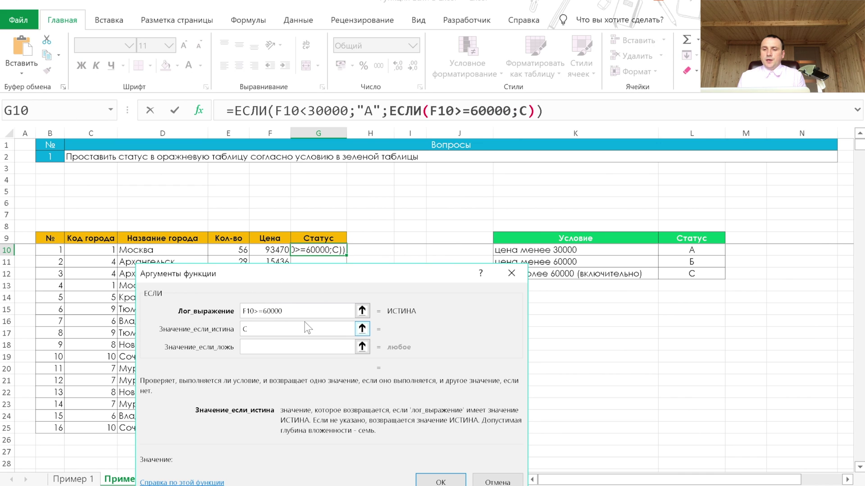
left_click(295, 344)
type("Б")
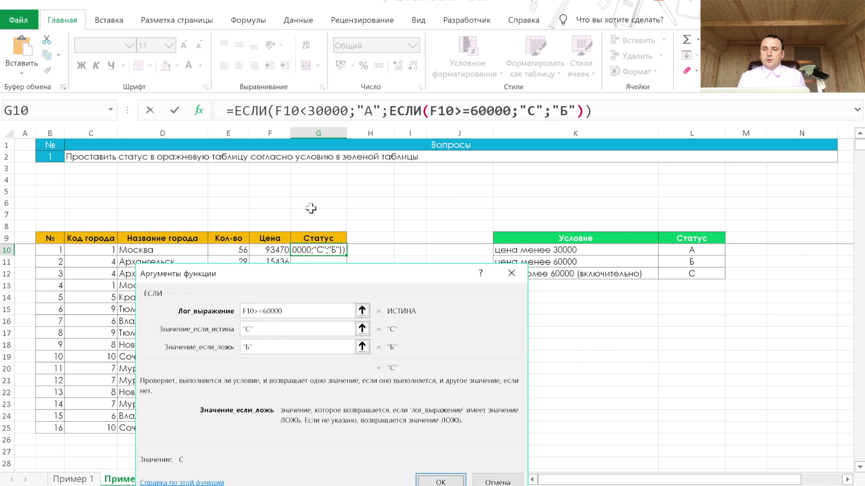
left_click(248, 111)
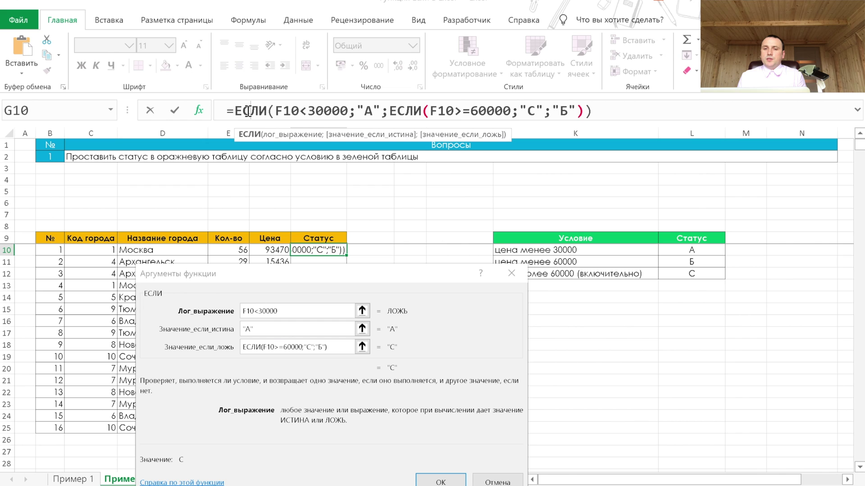
left_click(439, 480)
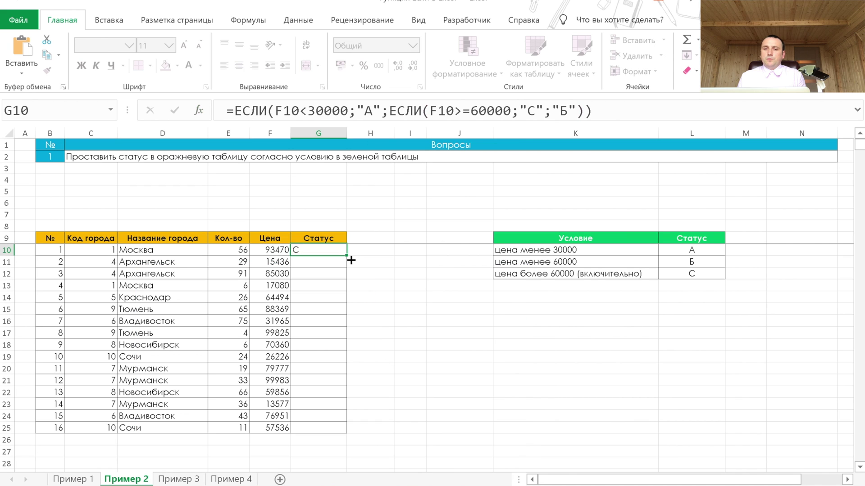
- Fill the G10 formula down to G25 and centre the status values
left_click_drag(351, 260, 336, 440)
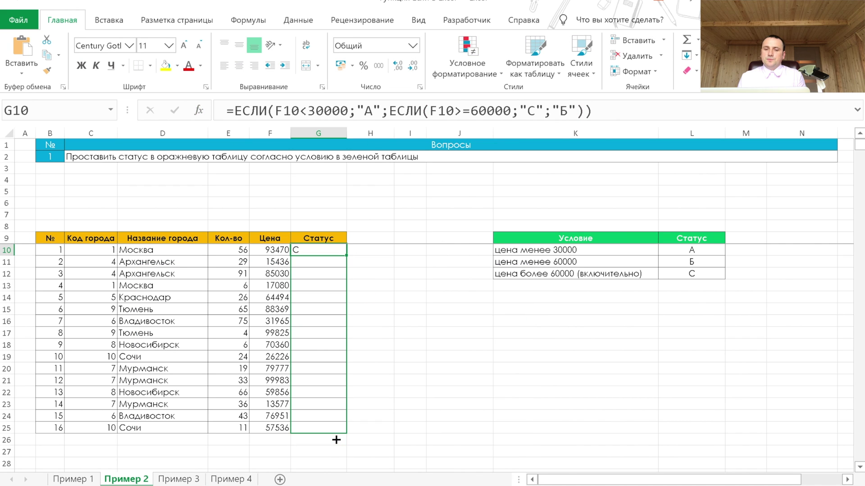
left_click(240, 66)
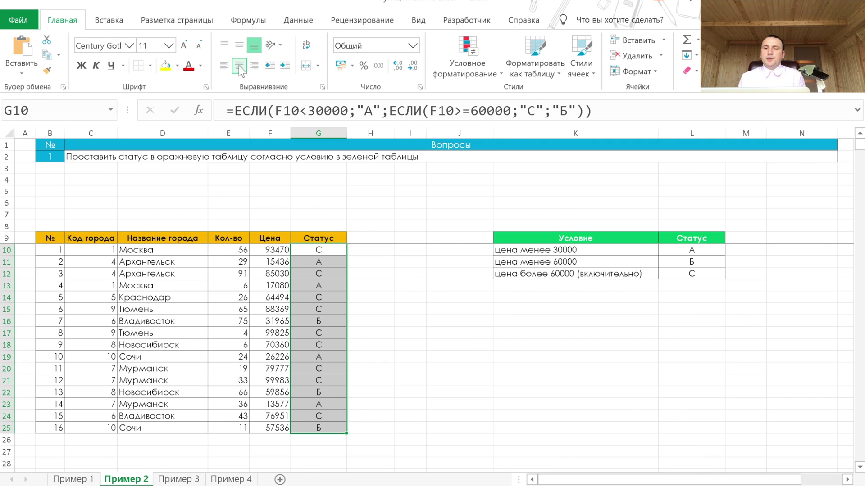
left_click(312, 249)
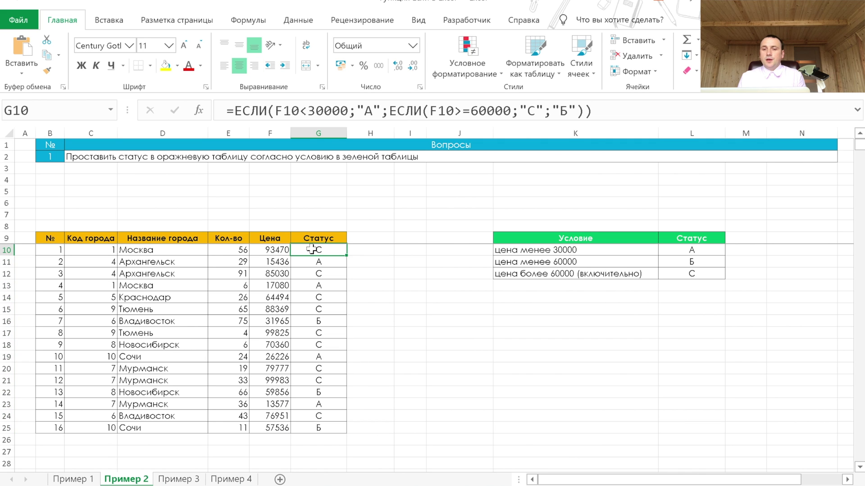
left_click(283, 248)
key("Down")
key("Down")
key("Down")
- Enter 60000 as the Москва price in F13 and review G10's ЕСЛИ formula
type("60000")
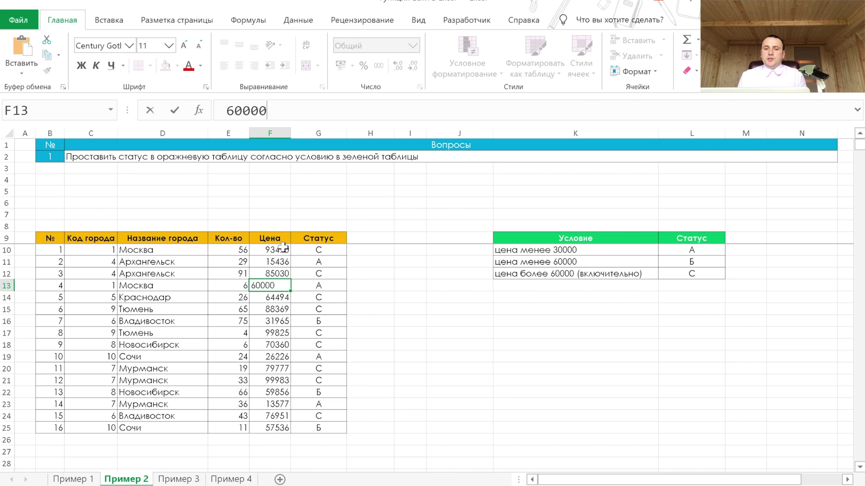
key("Return")
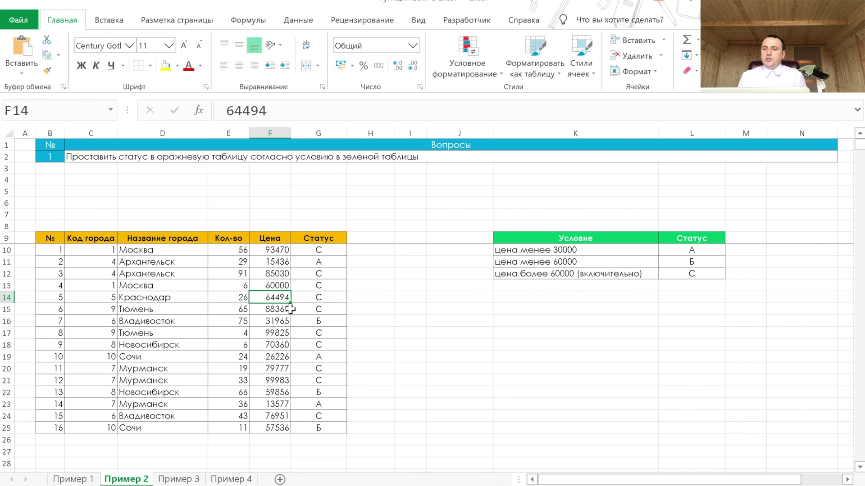
left_click(274, 249)
left_click(322, 249)
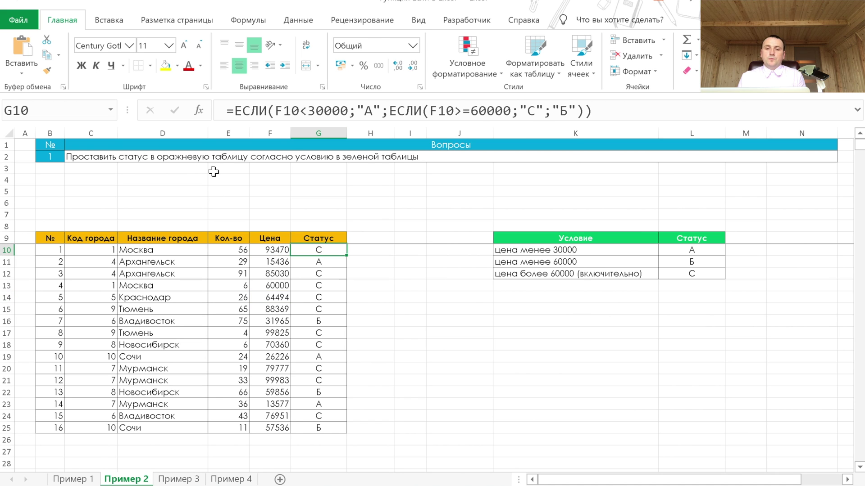
left_click(191, 480)
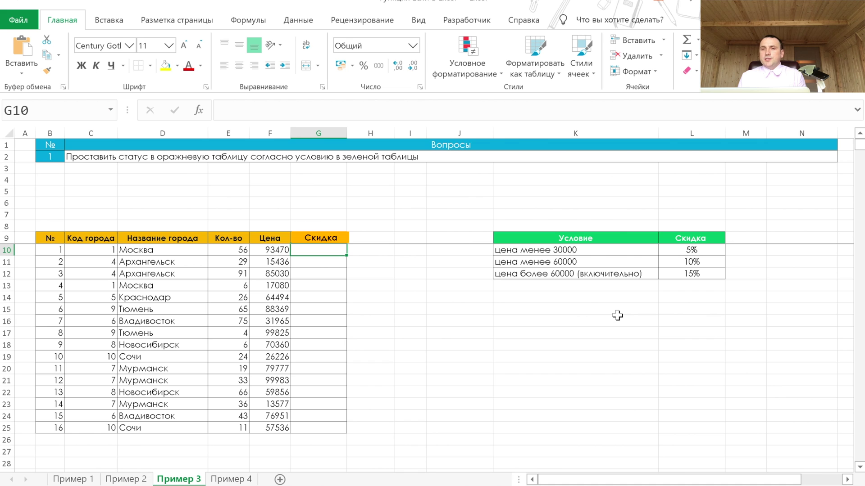
- Start an ЕСЛИ in G10 with the condition F10>30000
type("=ес")
key("Tab")
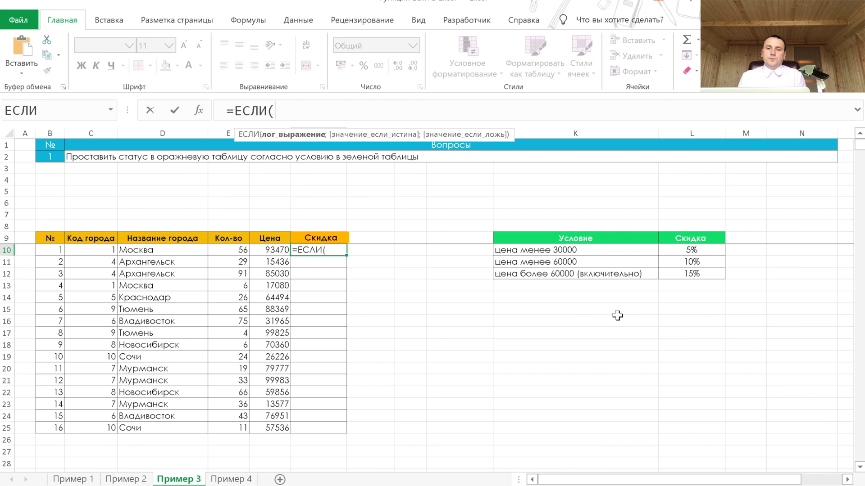
left_click(270, 250)
key("ctrl+a")
type(">")
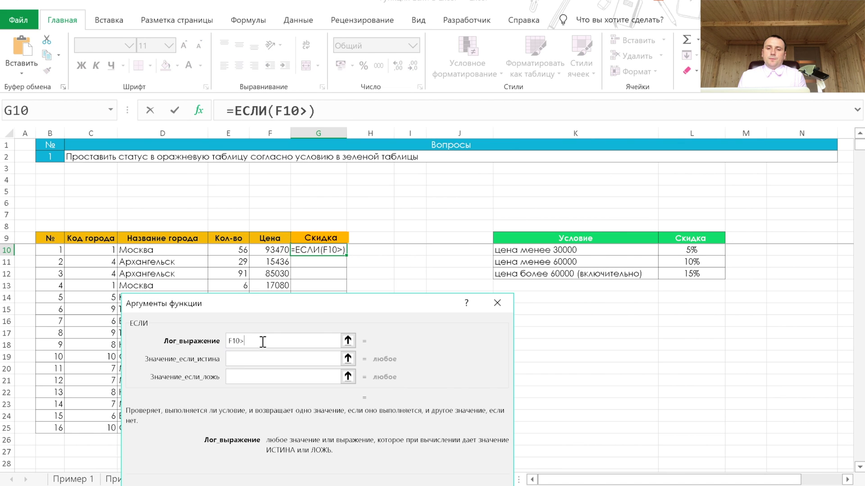
type("30000")
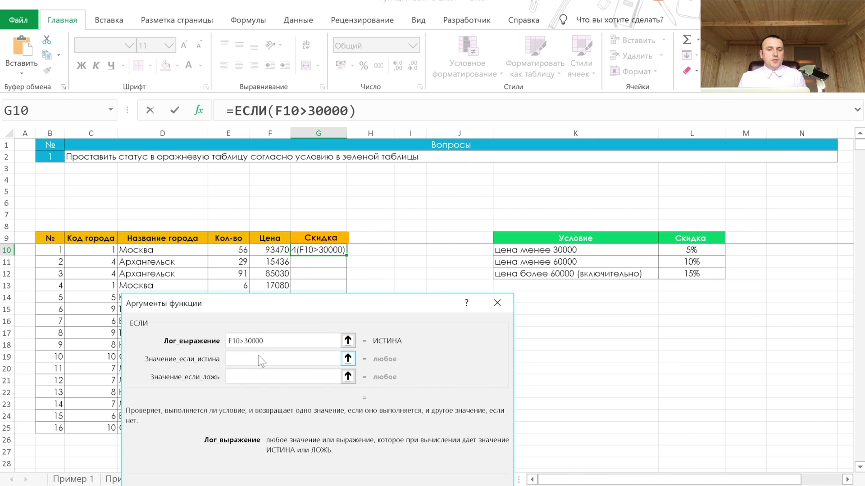
- Set the true value to F10*$L$10, the price times the 5% rate
left_click(258, 355)
left_click(270, 250)
type("*")
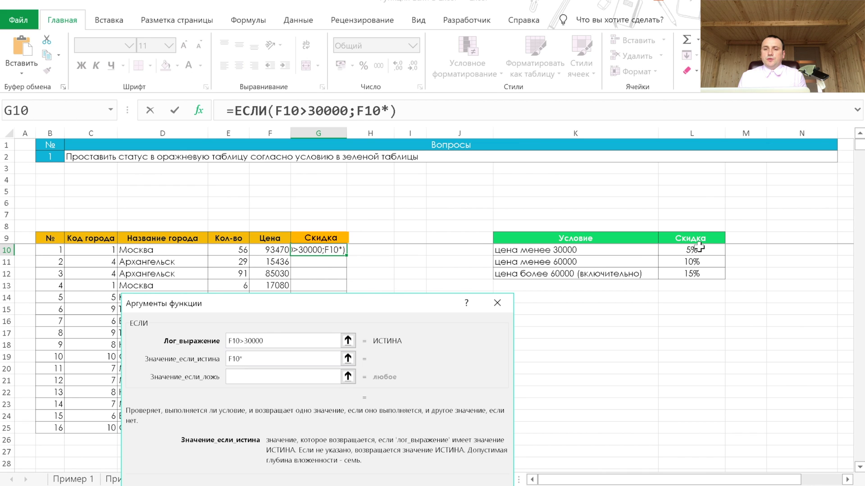
left_click(694, 247)
key("F4")
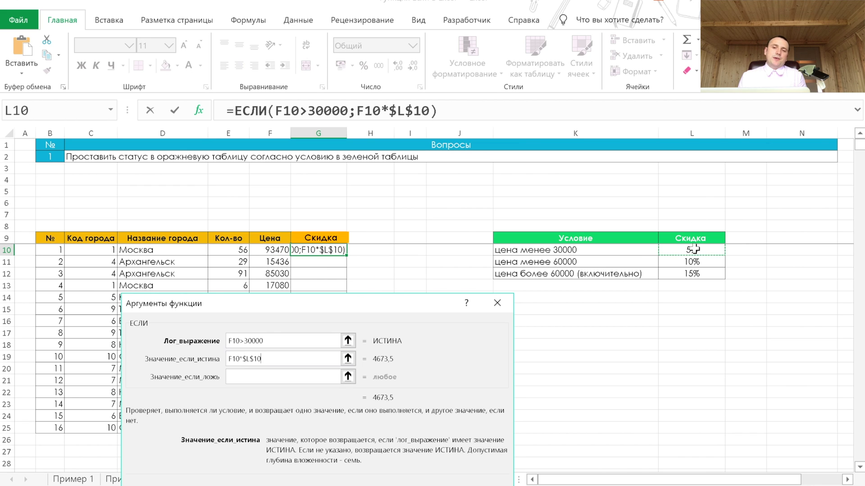
left_click(252, 377)
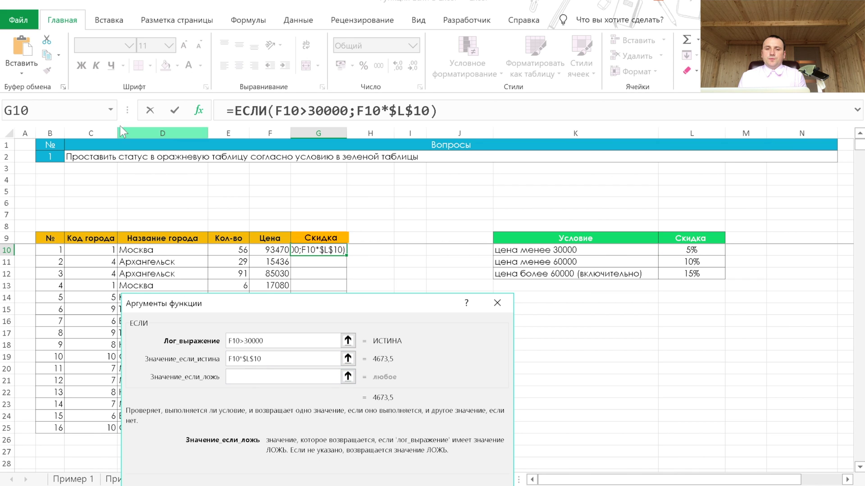
left_click(113, 111)
- Nest an ЕСЛИ testing F10>=60000 that returns F10*$L$12 (15% rate)
left_click(91, 129)
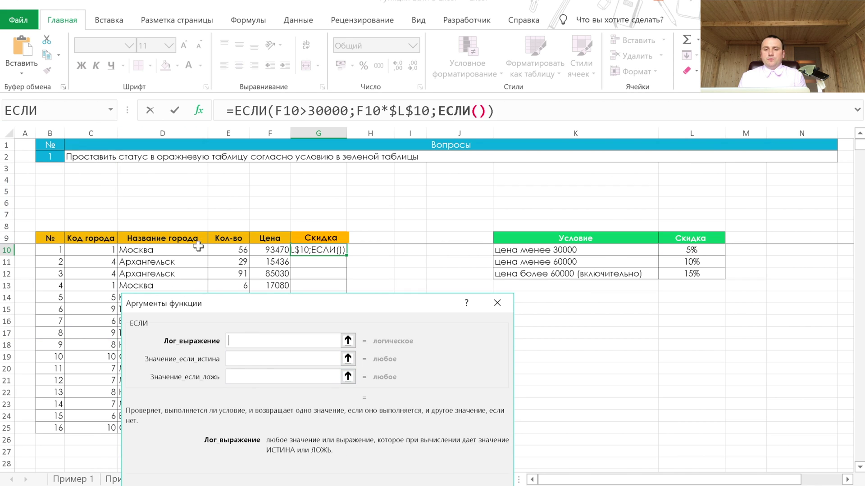
left_click(269, 249)
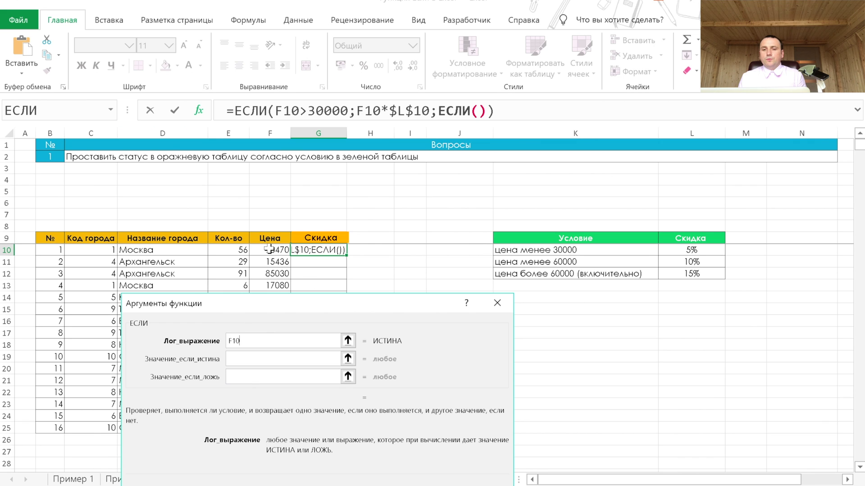
type(">=60000")
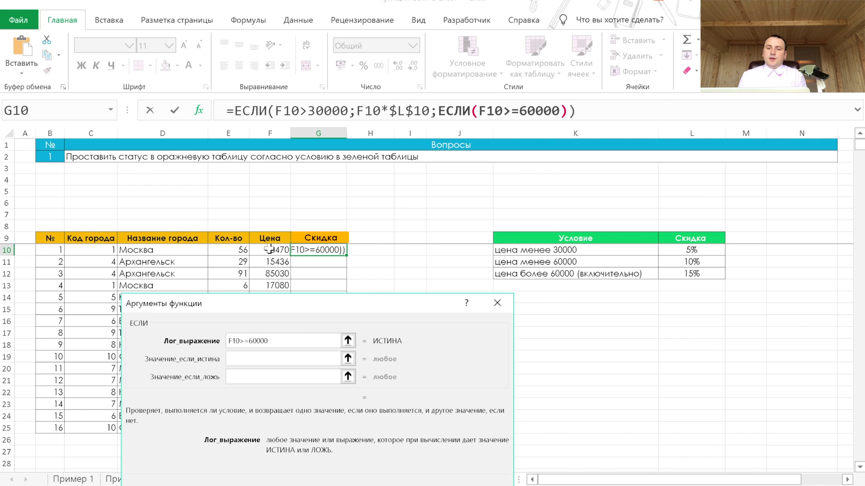
left_click(248, 355)
left_click(271, 249)
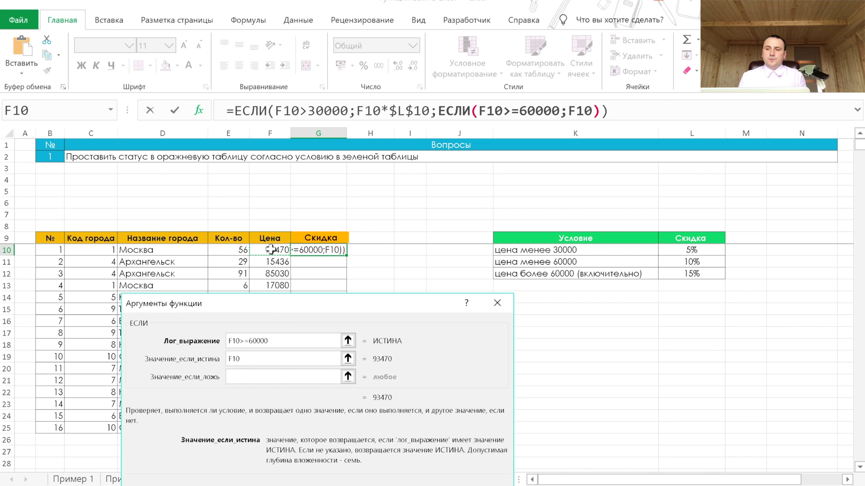
type("*")
left_click(692, 273)
key("F4")
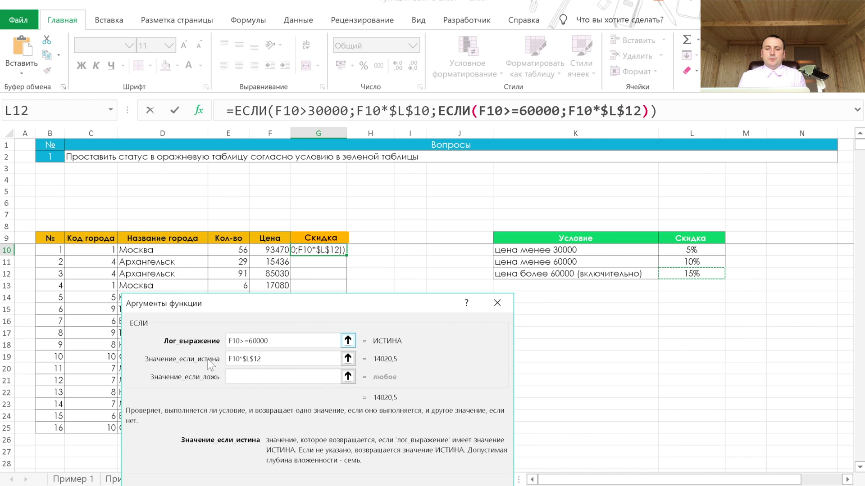
- Set the nested false value to F10*$L$11 (10%), confirm, and fill down to G25
left_click(288, 376)
left_click(270, 250)
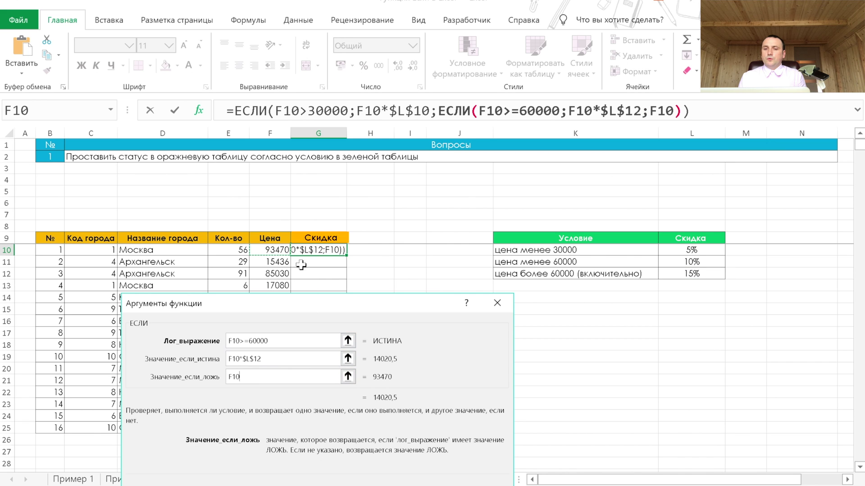
type("*")
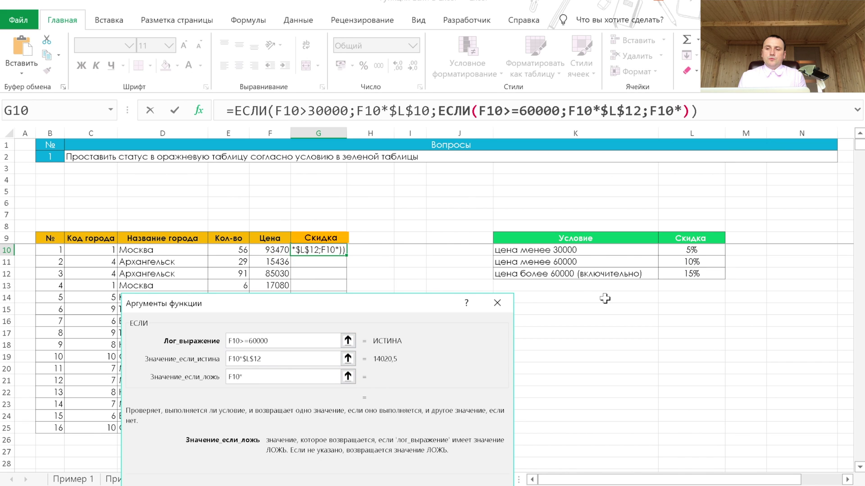
left_click(709, 266)
key("F4")
key("Return")
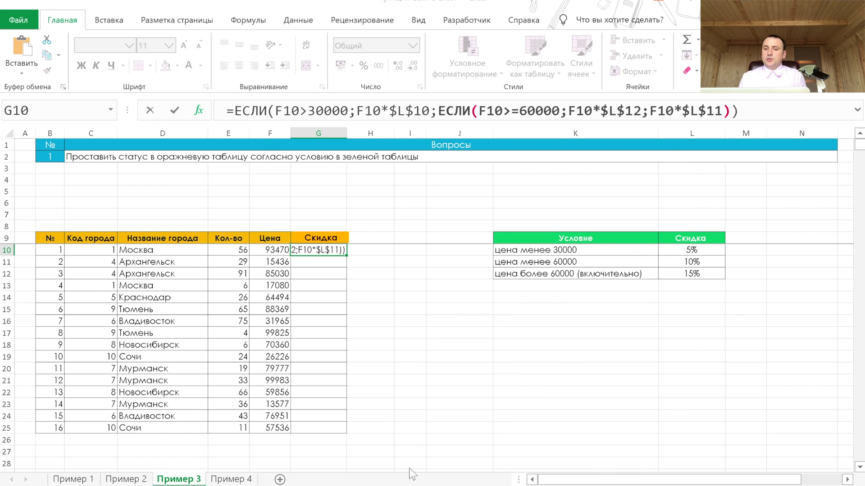
left_click_drag(346, 255, 331, 429)
left_click(324, 321)
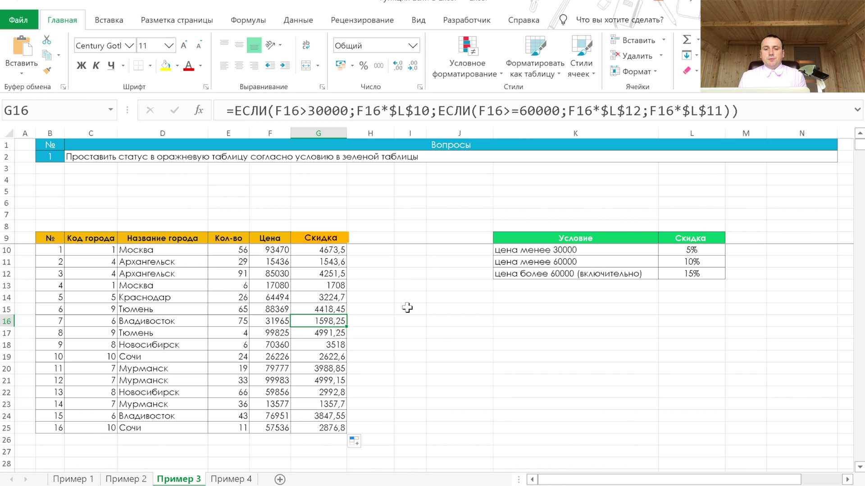
- On Пример 4, start an ЕСЛИ in G8 testing D8="Москва"
left_click(236, 479)
left_click(319, 228)
type("=если")
key("Tab")
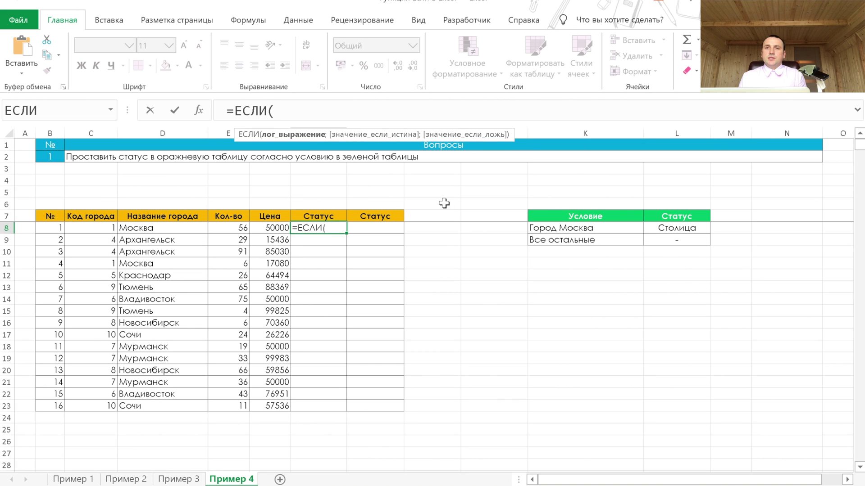
left_click(199, 111)
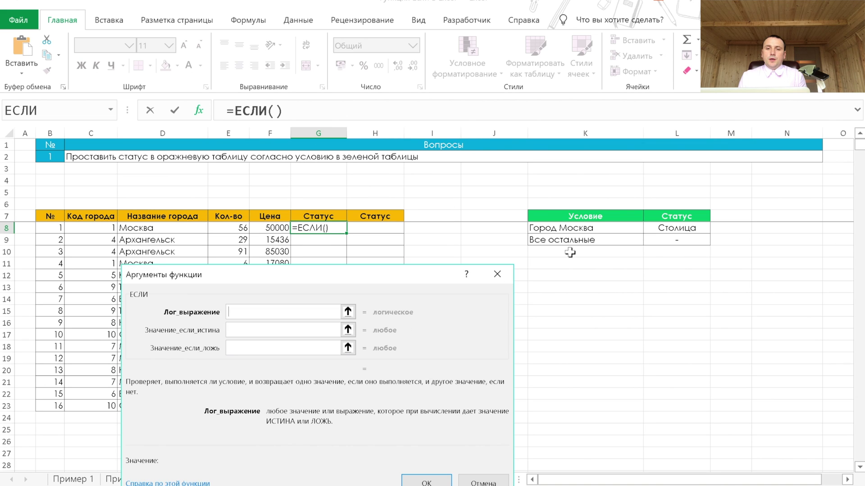
left_click(169, 228)
type("=\"Москва\"")
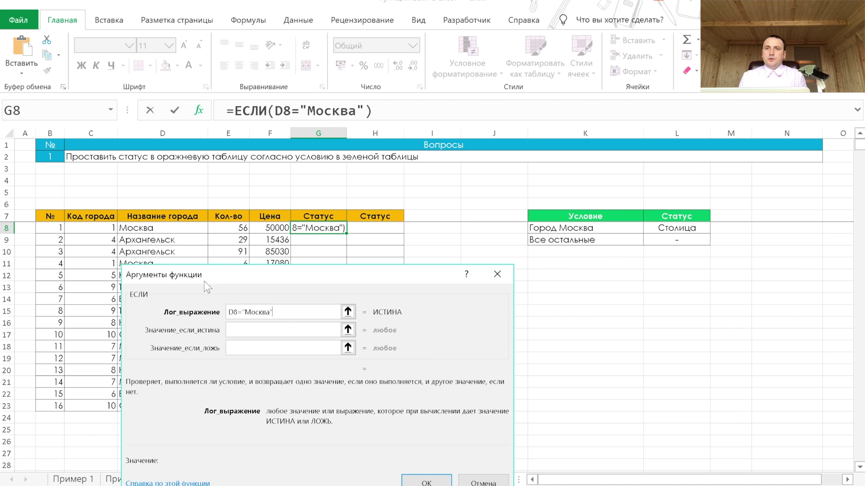
- Return Столица when true and "-" otherwise, then copy the formula down column G
left_click(254, 332)
type("Столица")
key("Tab")
type("-")
left_click(416, 473)
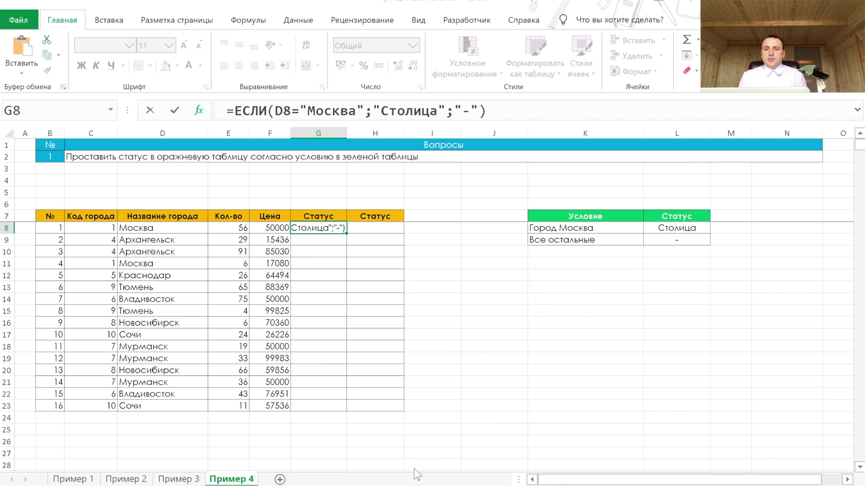
left_click_drag(346, 233, 318, 410)
- Finish filling G to row 23, then start an ЕСЛИ in H8 testing D8<>"Москва"
left_click(383, 227)
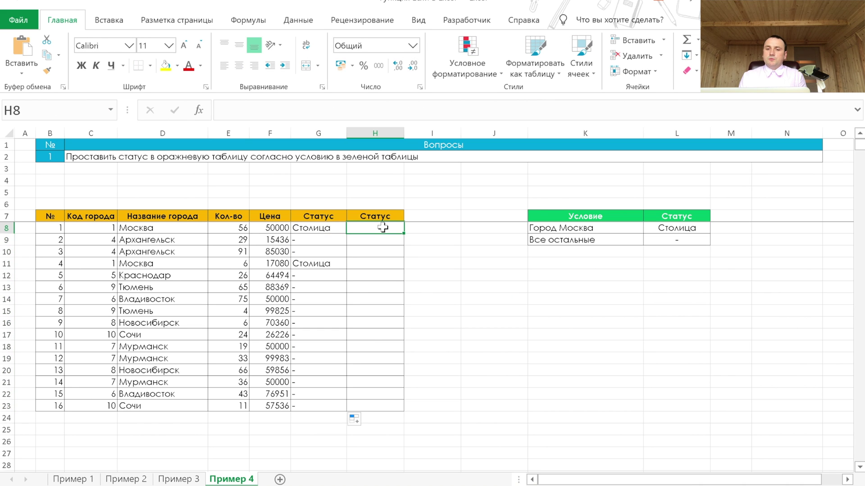
type("=есл")
key("Tab")
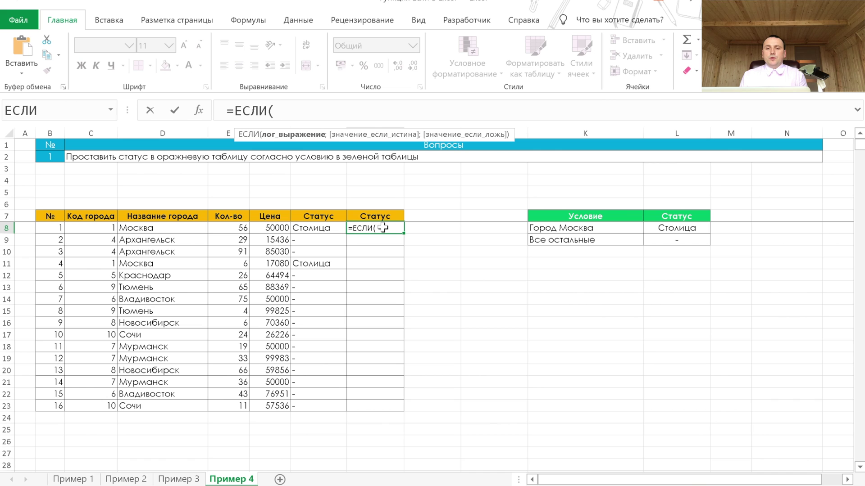
type(")")
key("ctrl+a")
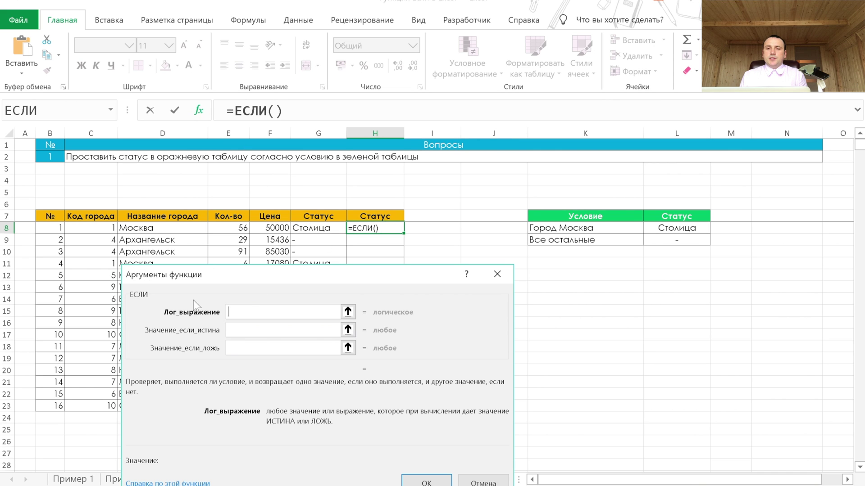
left_click(168, 228)
type("<>\"Москва\"")
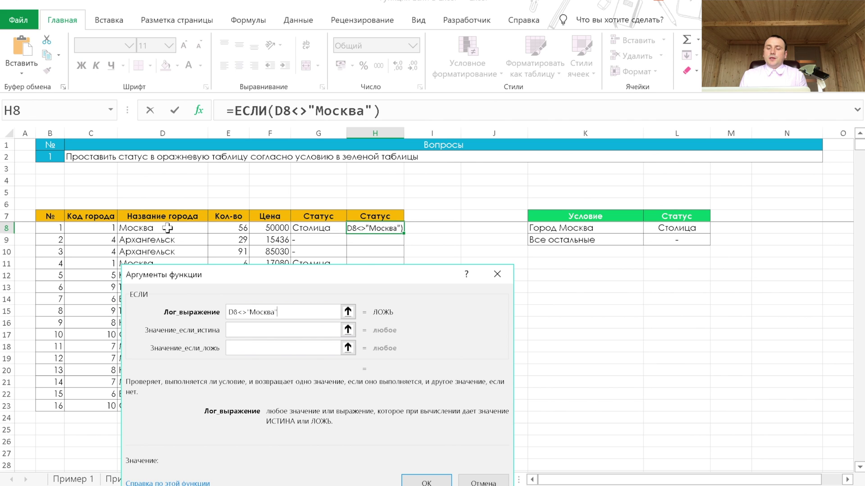
- Return "-" when true and Столица otherwise, then fill H8 down to H23
left_click(234, 330)
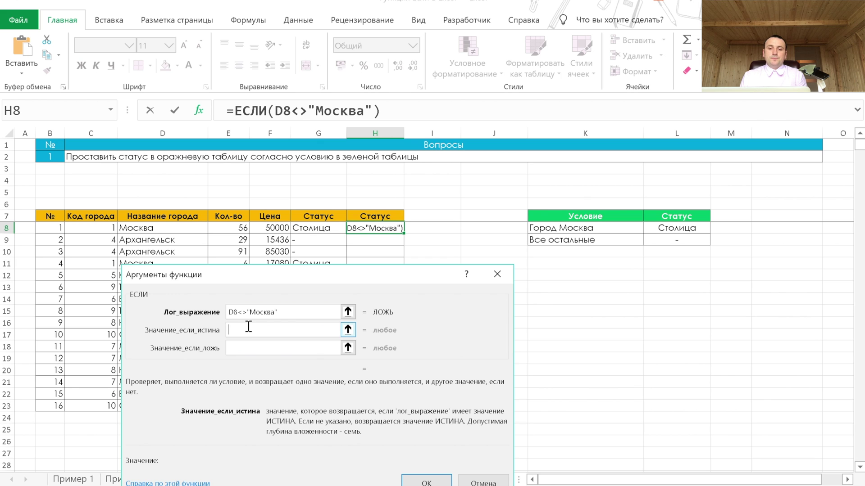
type("-")
key("Tab")
type("Столица")
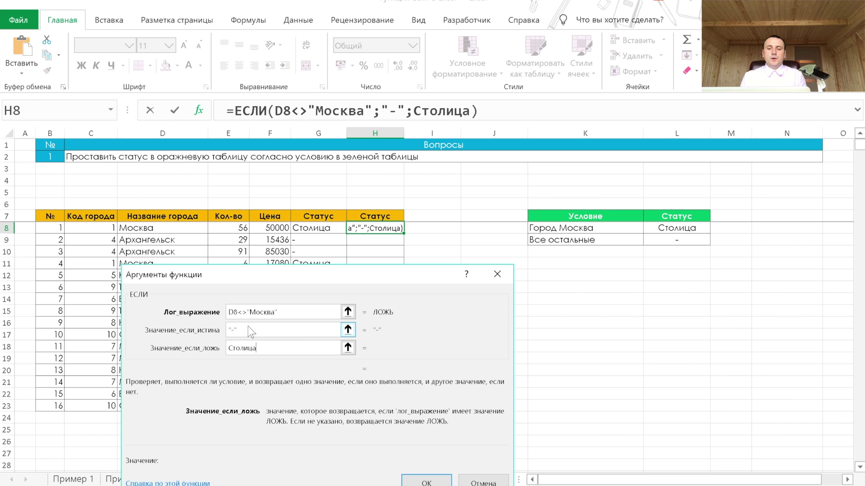
key("Return")
left_click_drag(404, 234, 385, 416)
left_click(412, 358)
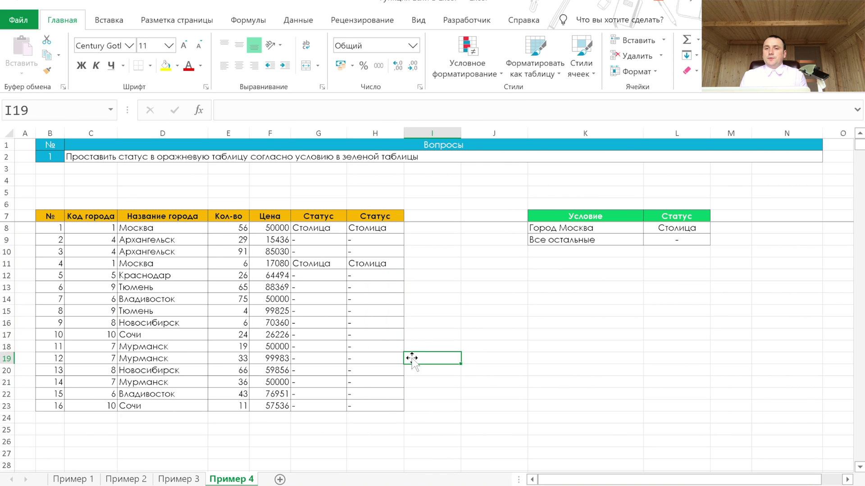